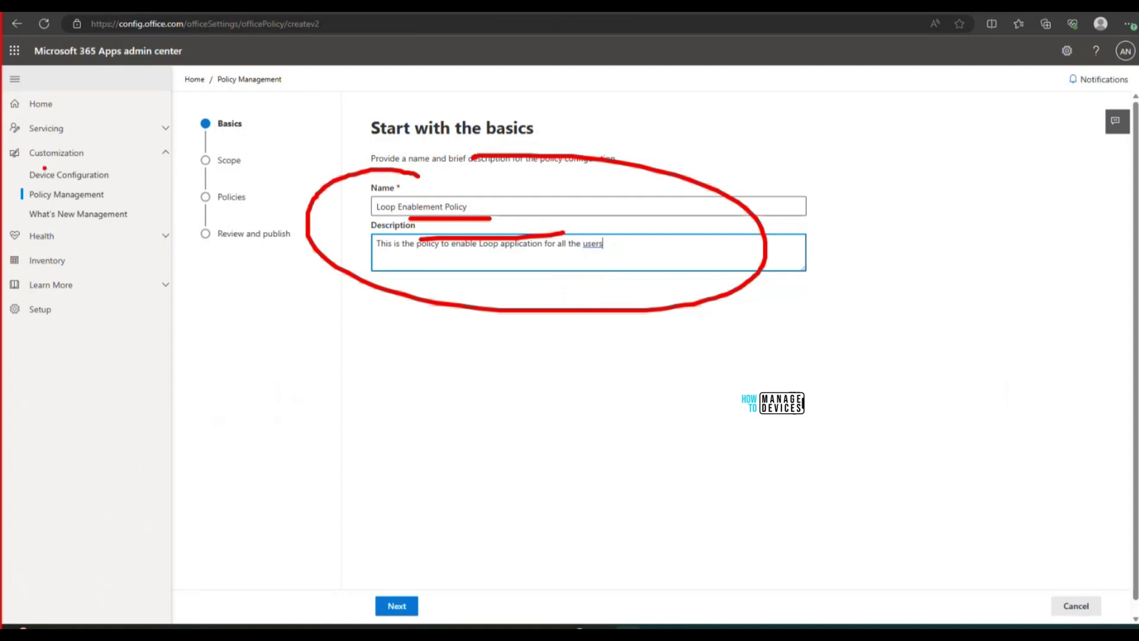
# Advance the Loop Enablement Policy wizard from Basics to the Choose the scope step
pyautogui.moveTo(28, 160); pyautogui.dragTo(117, 160)
pyautogui.moveTo(37, 61); pyautogui.dragTo(191, 62)
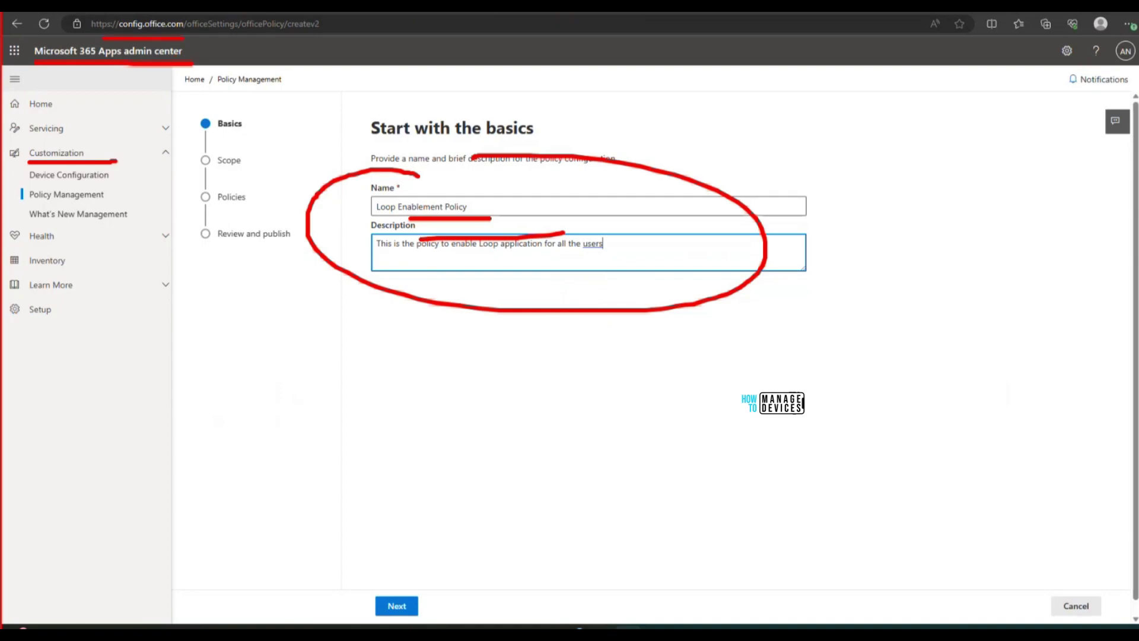
pyautogui.moveTo(48, 65); pyautogui.dragTo(123, 65)
pyautogui.moveTo(29, 201); pyautogui.dragTo(130, 203)
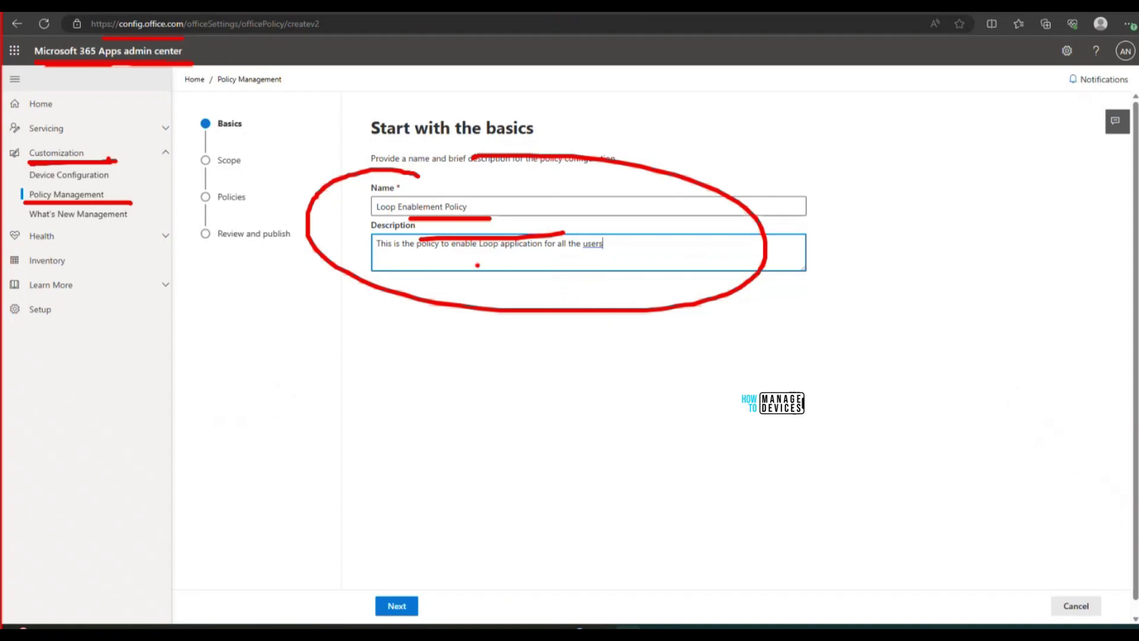
pyautogui.moveTo(443, 473)
pyautogui.mouseDown()
pyautogui.moveTo(406, 566)
pyautogui.moveTo(458, 533)
pyautogui.mouseUp()
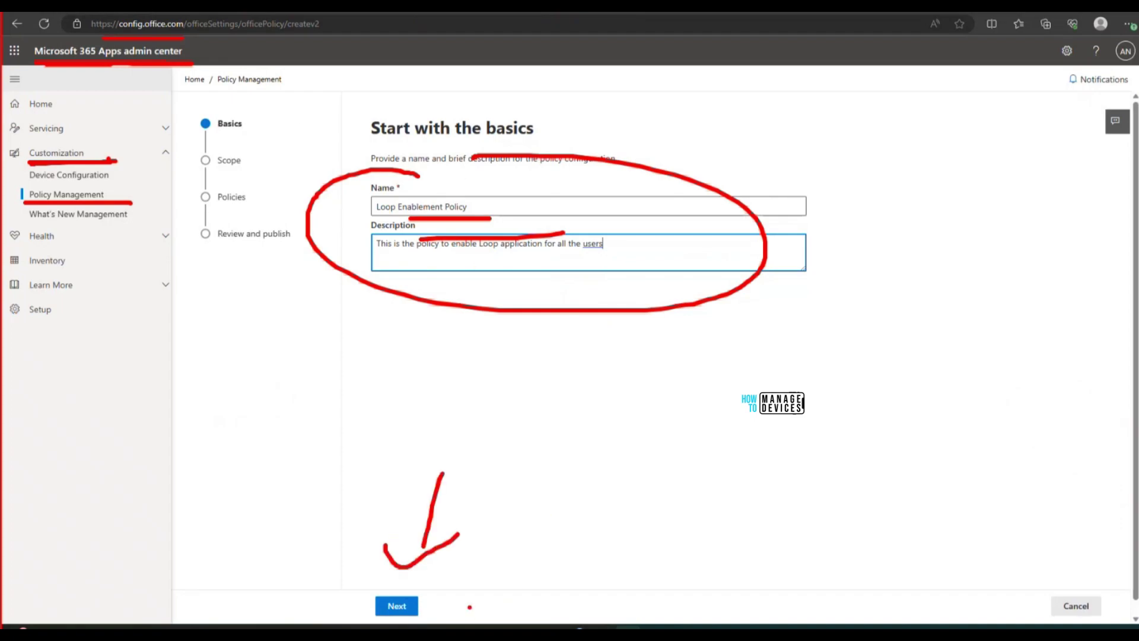
pyautogui.press('Escape')
pyautogui.click(407, 606)
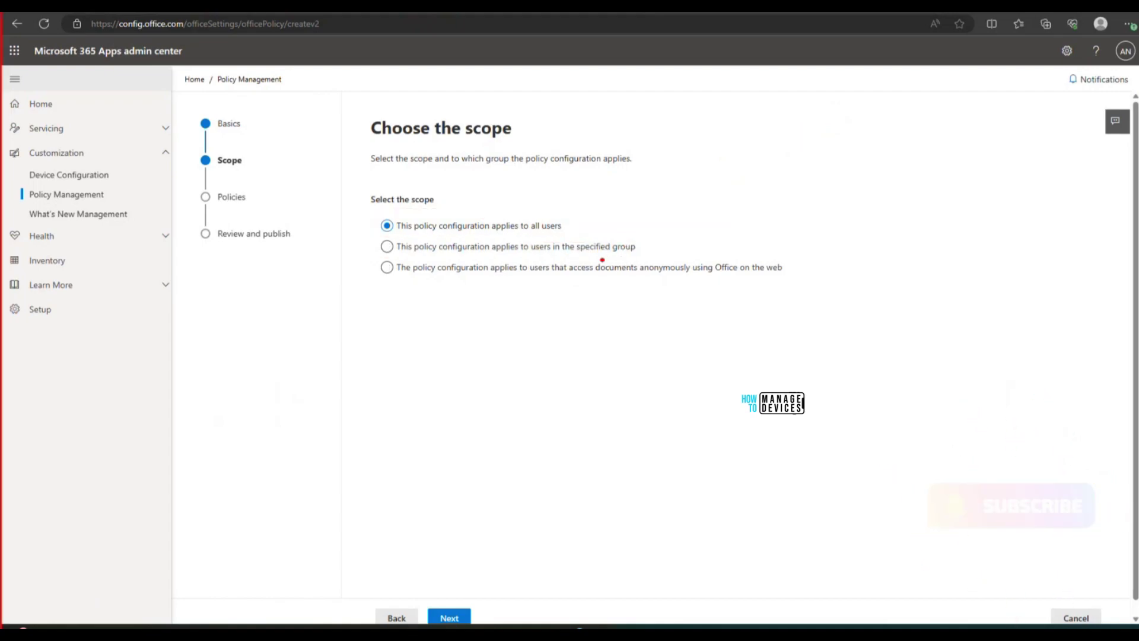
# Keep 'applies to all users' as the scope and continue to Configure Settings
pyautogui.moveTo(582, 258)
pyautogui.mouseDown()
pyautogui.moveTo(657, 249)
pyautogui.moveTo(754, 203)
pyautogui.mouseUp()
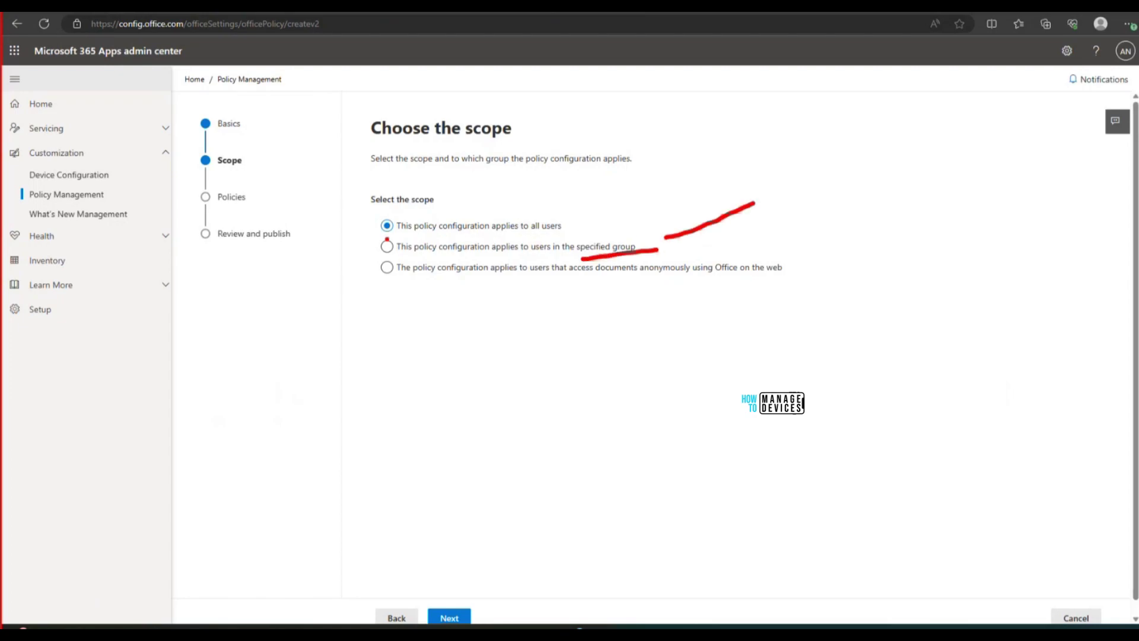
pyautogui.moveTo(379, 237)
pyautogui.mouseDown()
pyautogui.moveTo(583, 225)
pyautogui.moveTo(378, 213)
pyautogui.mouseUp()
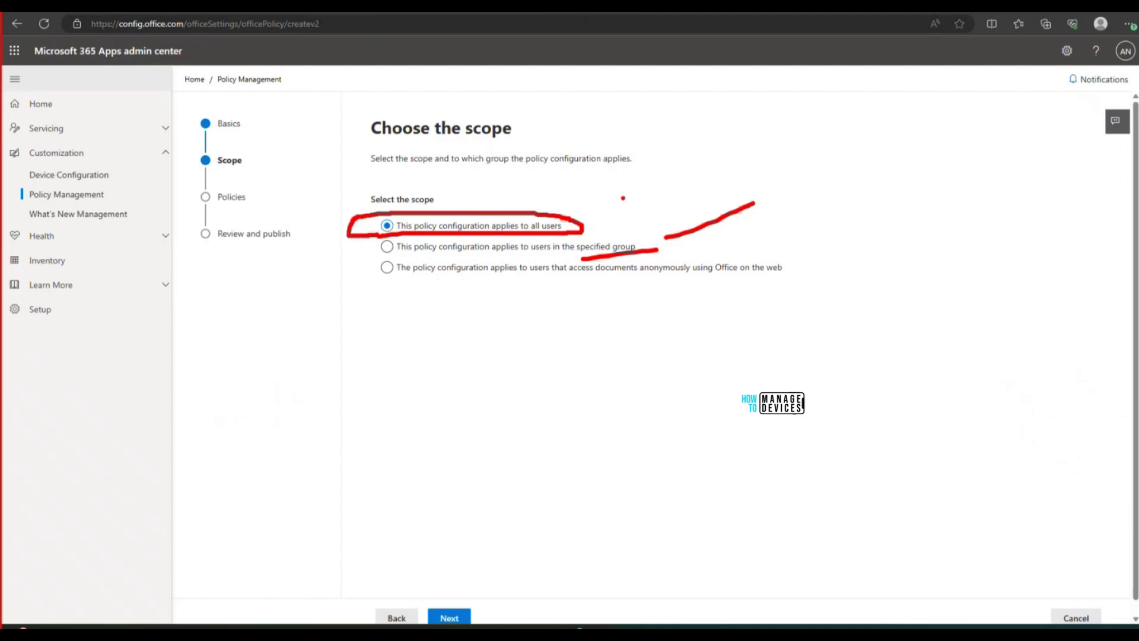
pyautogui.click(451, 617)
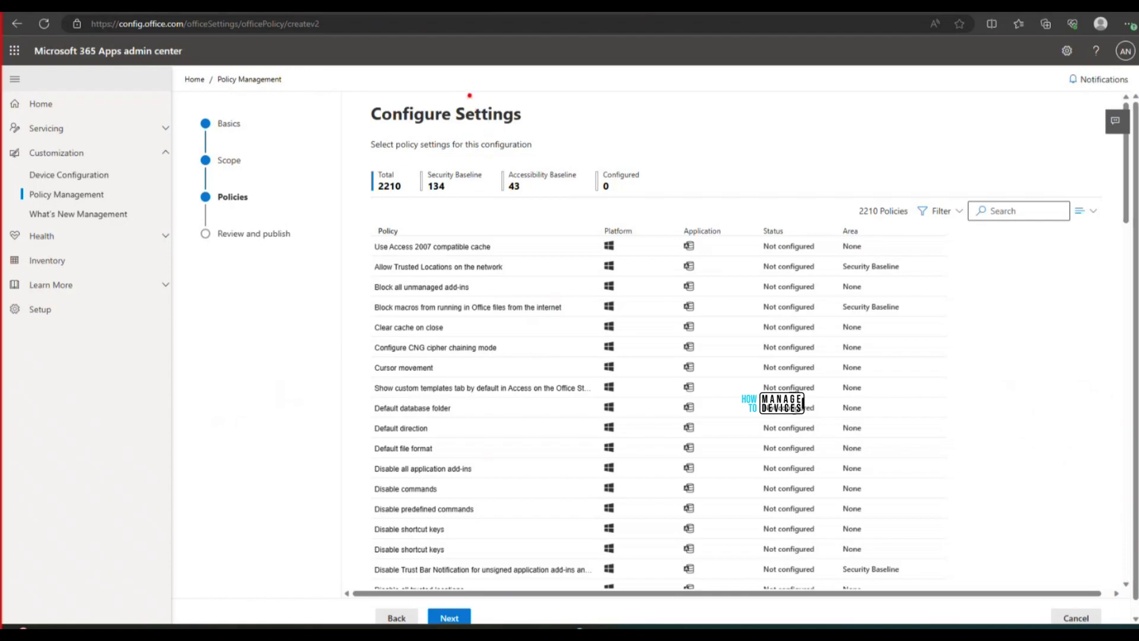
# Search the 2210 policy settings for 'loop' to show only the three Loop policies
pyautogui.moveTo(469, 95)
pyautogui.mouseDown()
pyautogui.moveTo(765, 199)
pyautogui.moveTo(439, 109)
pyautogui.moveTo(512, 138)
pyautogui.mouseUp()
pyautogui.press('Escape')
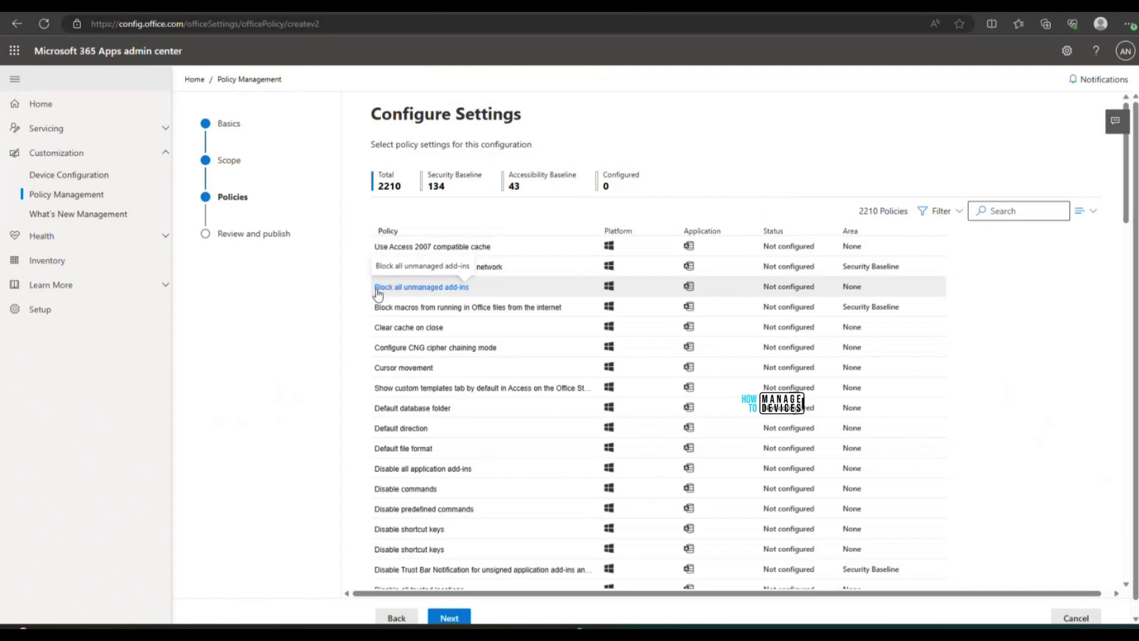
pyautogui.hotkey('ctrl', '2')
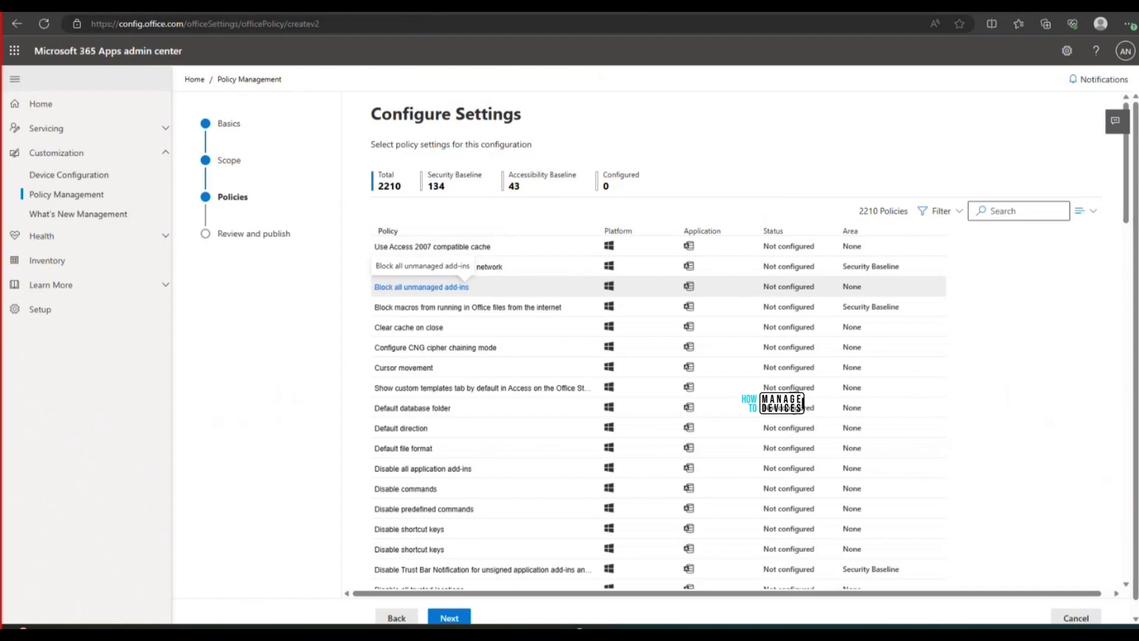
pyautogui.moveTo(1006, 99); pyautogui.dragTo(1002, 194)
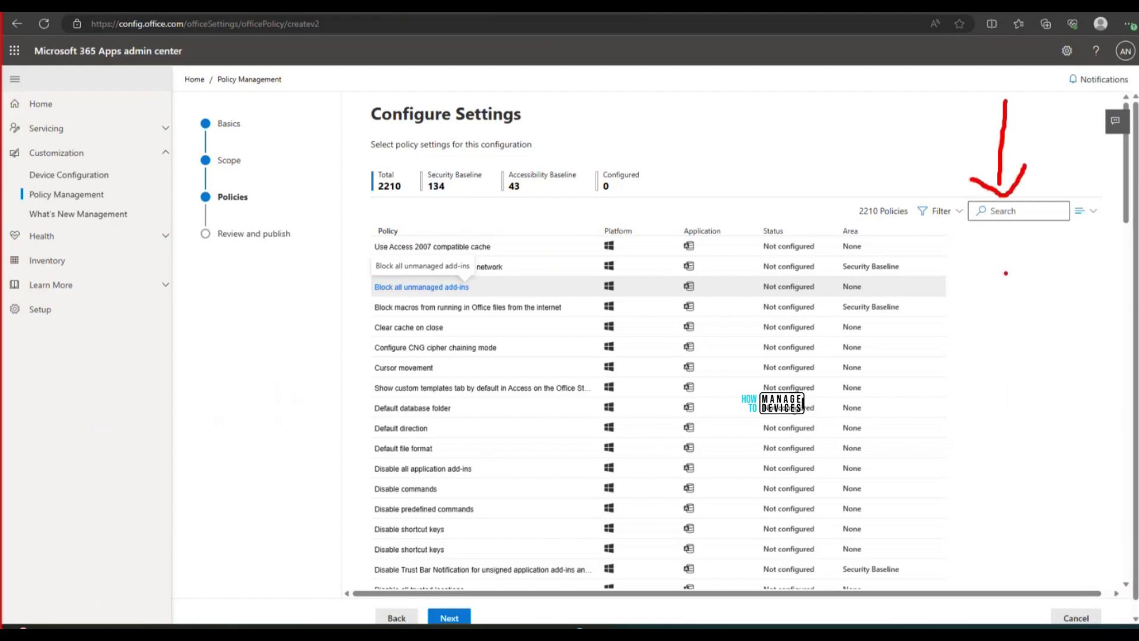
pyautogui.press('Escape')
pyautogui.click(1009, 208)
pyautogui.write('loop')
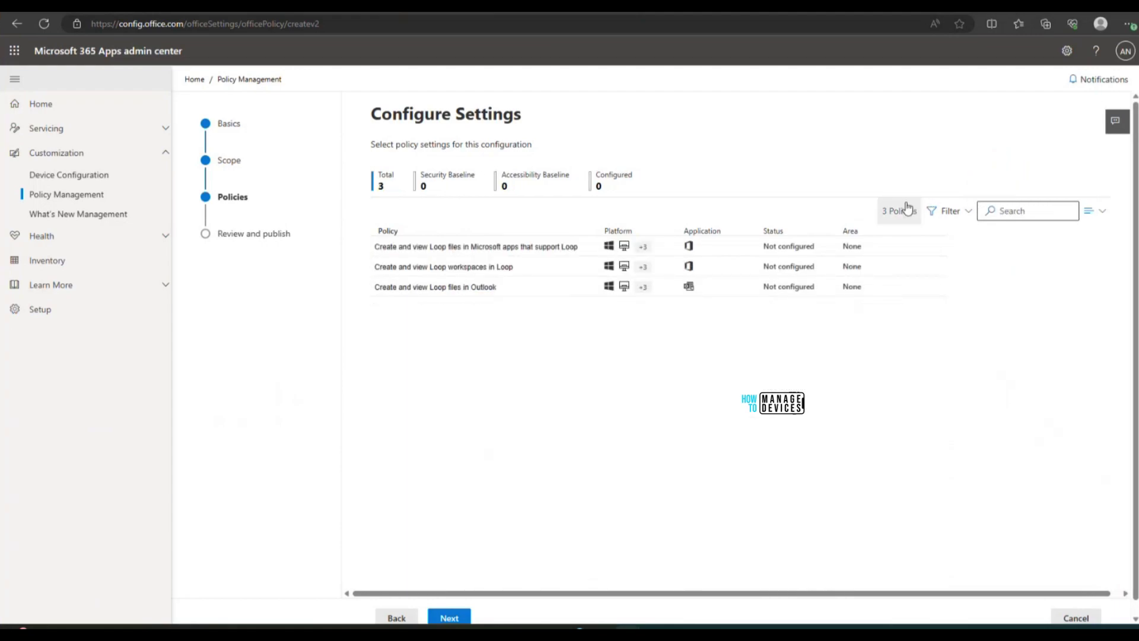
pyautogui.hotkey('ctrl', '2')
pyautogui.moveTo(305, 216)
pyautogui.mouseDown()
pyautogui.moveTo(570, 401)
pyautogui.moveTo(528, 222)
pyautogui.mouseUp()
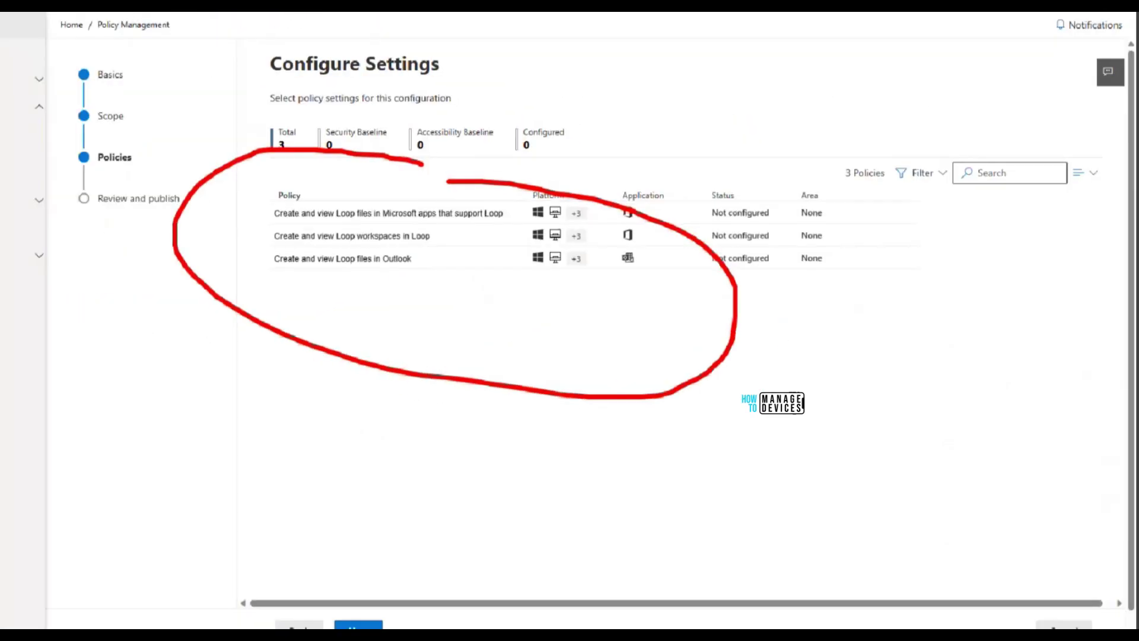
pyautogui.moveTo(315, 227); pyautogui.dragTo(492, 227)
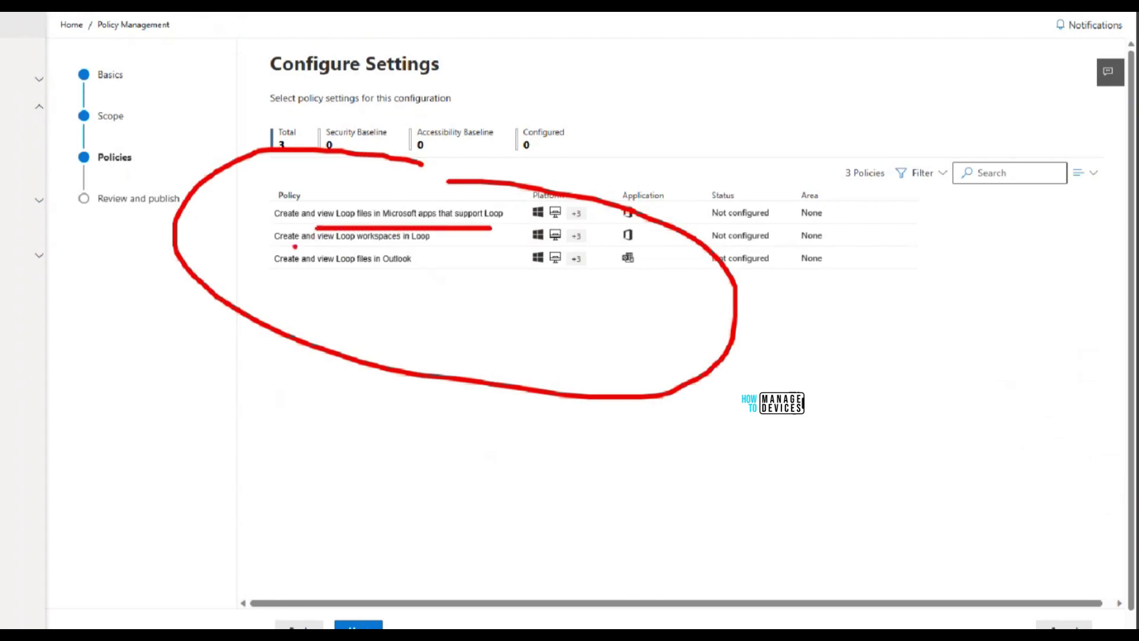
pyautogui.moveTo(280, 249); pyautogui.dragTo(432, 251)
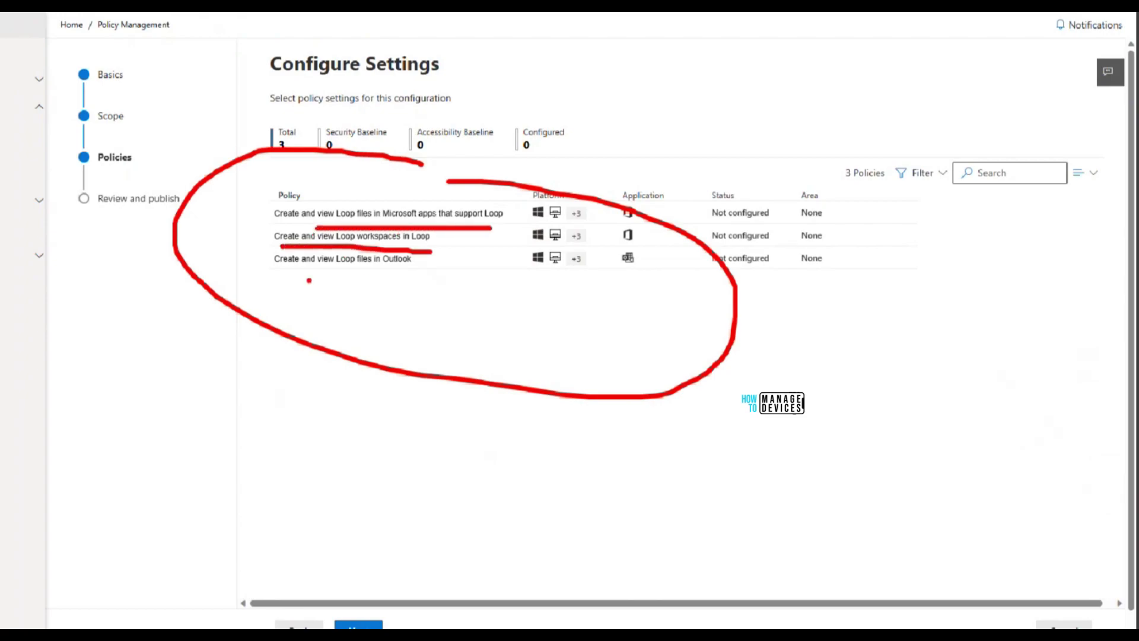
pyautogui.moveTo(271, 275); pyautogui.dragTo(488, 280)
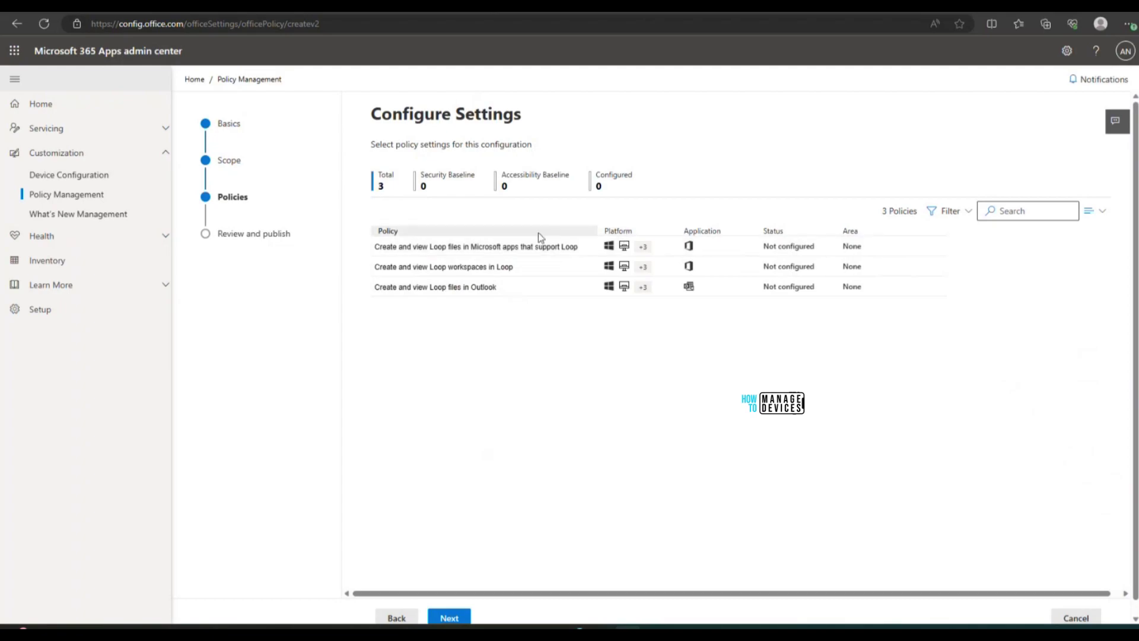
# Set the 'Loop files in Microsoft apps' policy to Enabled and apply it
pyautogui.click(508, 253)
pyautogui.click(860, 250)
pyautogui.click(859, 294)
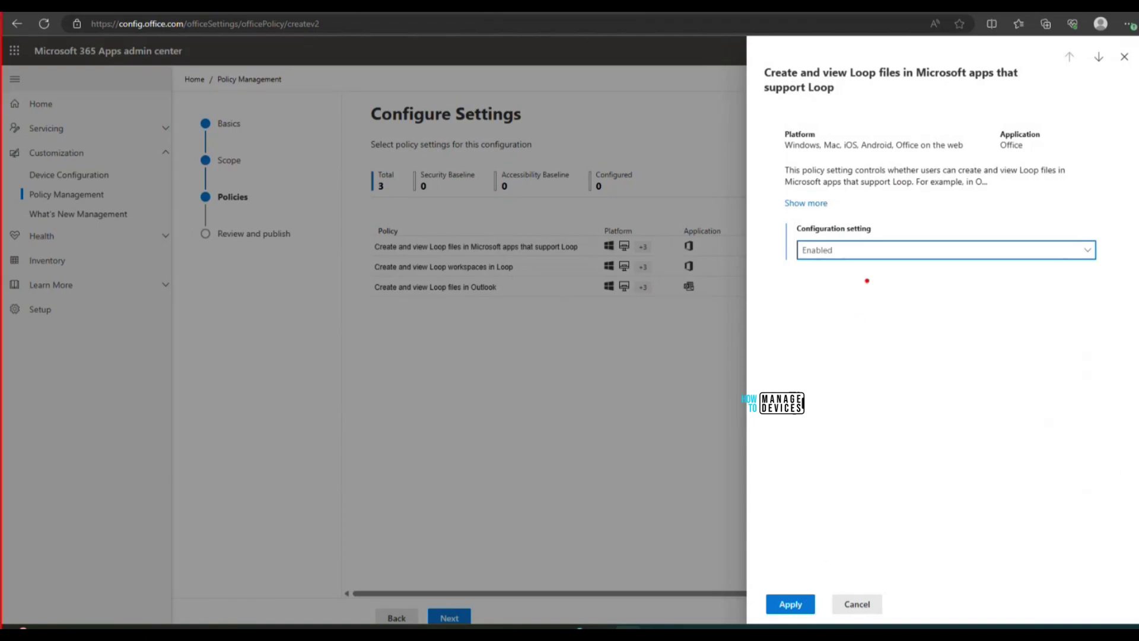
pyautogui.click(867, 254)
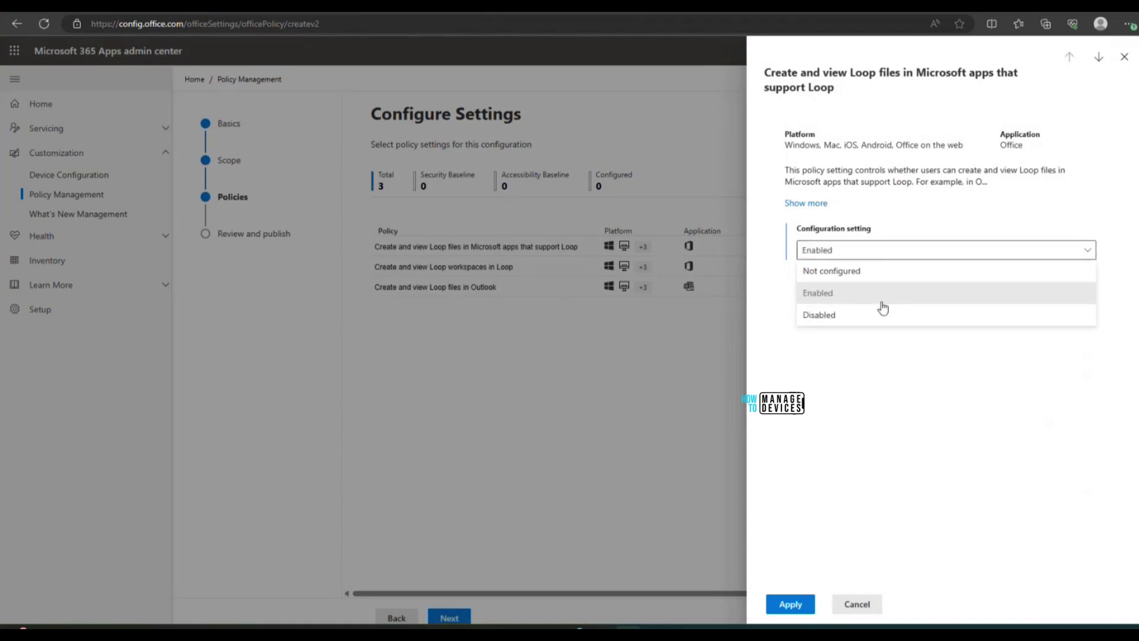
pyautogui.moveTo(866, 224)
pyautogui.mouseDown()
pyautogui.moveTo(819, 220)
pyautogui.moveTo(1068, 436)
pyautogui.moveTo(892, 259)
pyautogui.mouseUp()
pyautogui.moveTo(849, 295)
pyautogui.mouseDown()
pyautogui.moveTo(916, 295)
pyautogui.moveTo(848, 295)
pyautogui.mouseUp()
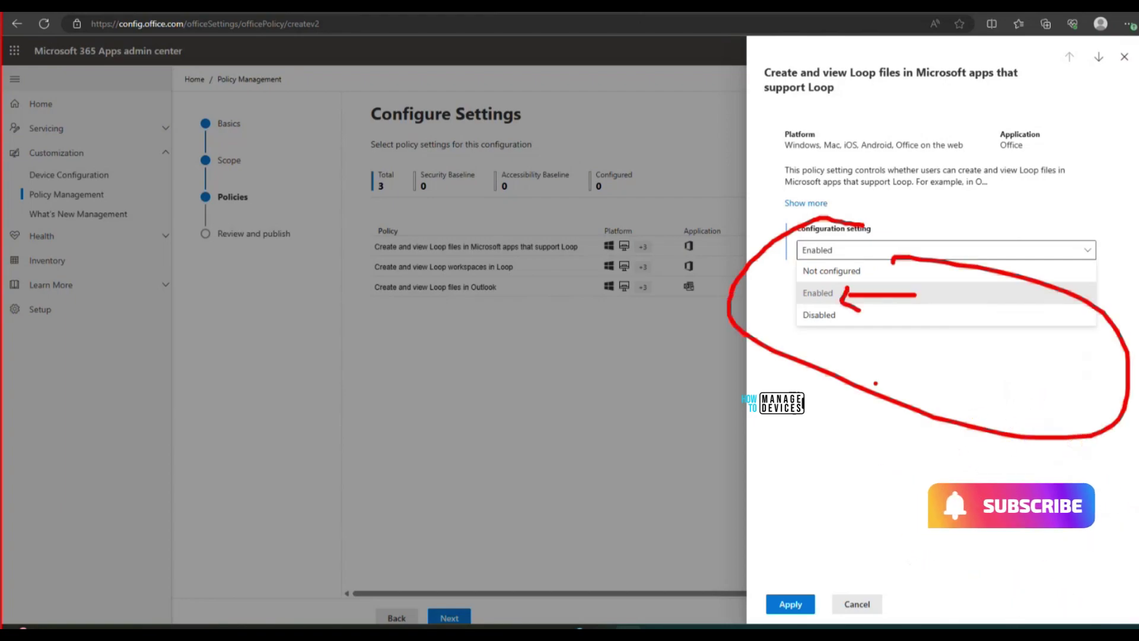
pyautogui.click(822, 461)
pyautogui.moveTo(859, 348)
pyautogui.mouseDown()
pyautogui.moveTo(796, 528)
pyautogui.moveTo(877, 510)
pyautogui.mouseUp()
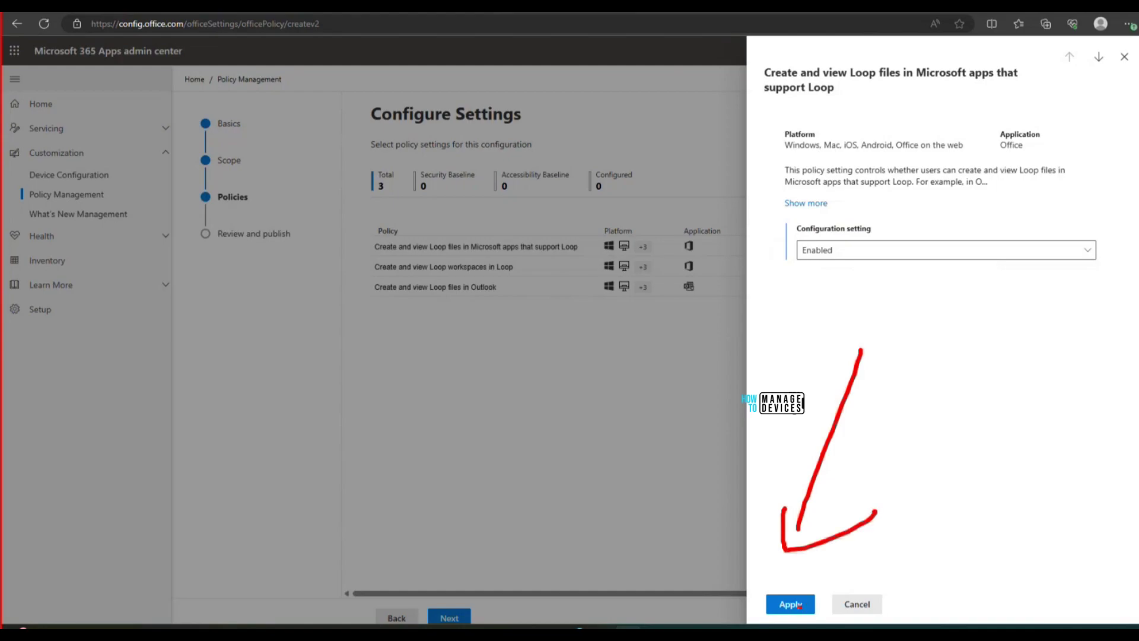
pyautogui.click(795, 604)
# Enable the Loop workspaces and Loop files in Outlook policies, then advance to review
pyautogui.moveTo(765, 207); pyautogui.dragTo(949, 225)
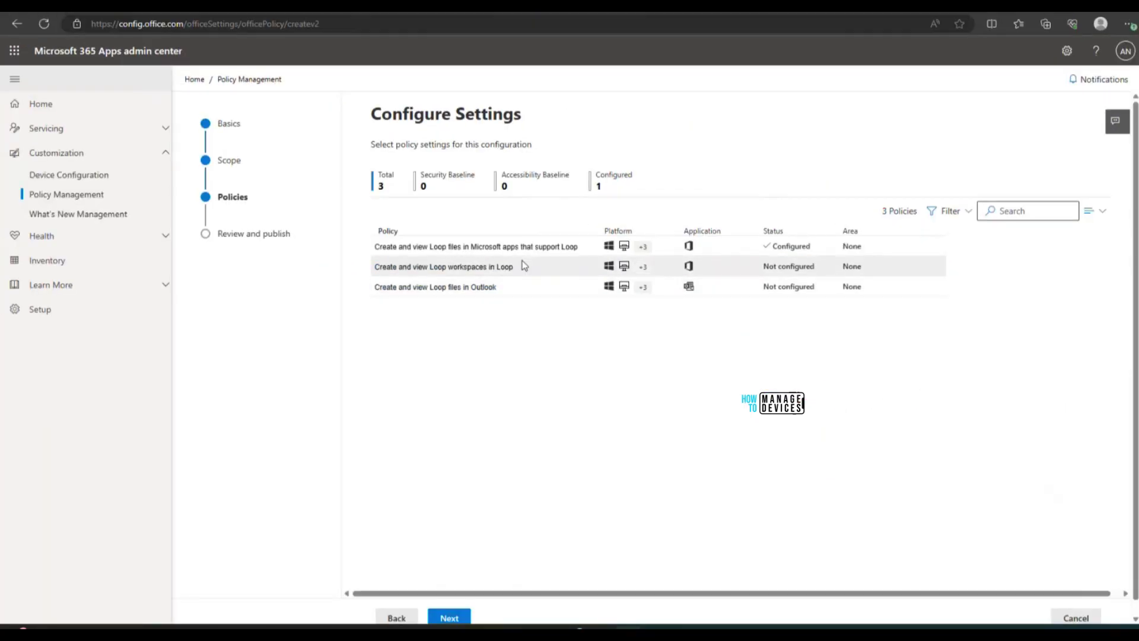
pyautogui.click(523, 265)
pyautogui.click(789, 604)
pyautogui.click(536, 285)
pyautogui.click(789, 603)
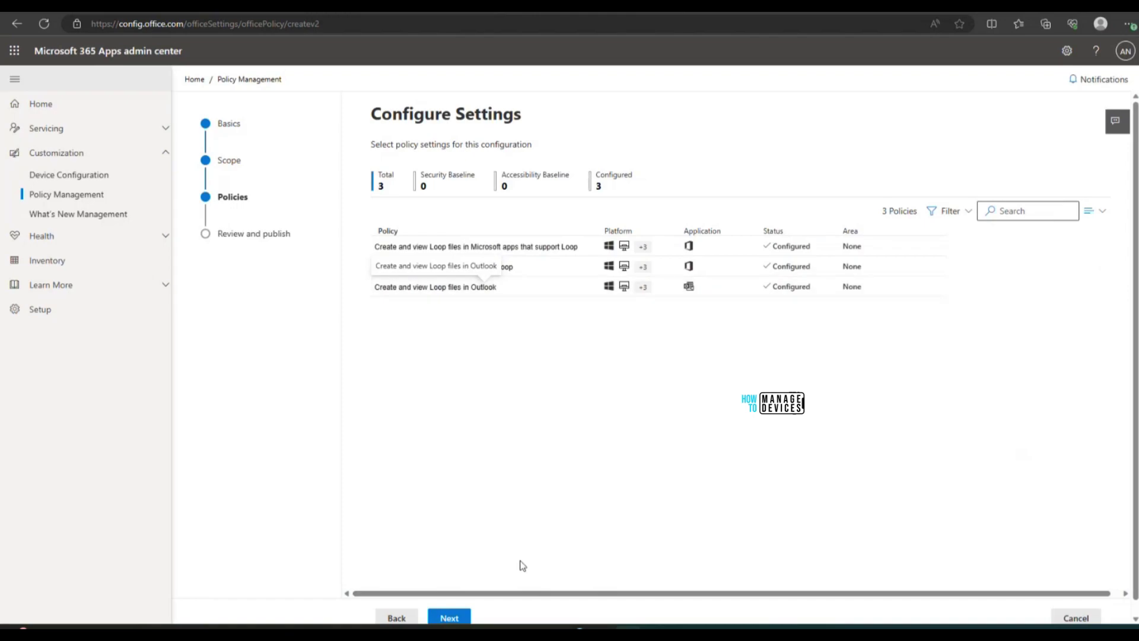
pyautogui.hotkey('ctrl', '2')
pyautogui.hotkey('ctrl', '2')
pyautogui.click(449, 618)
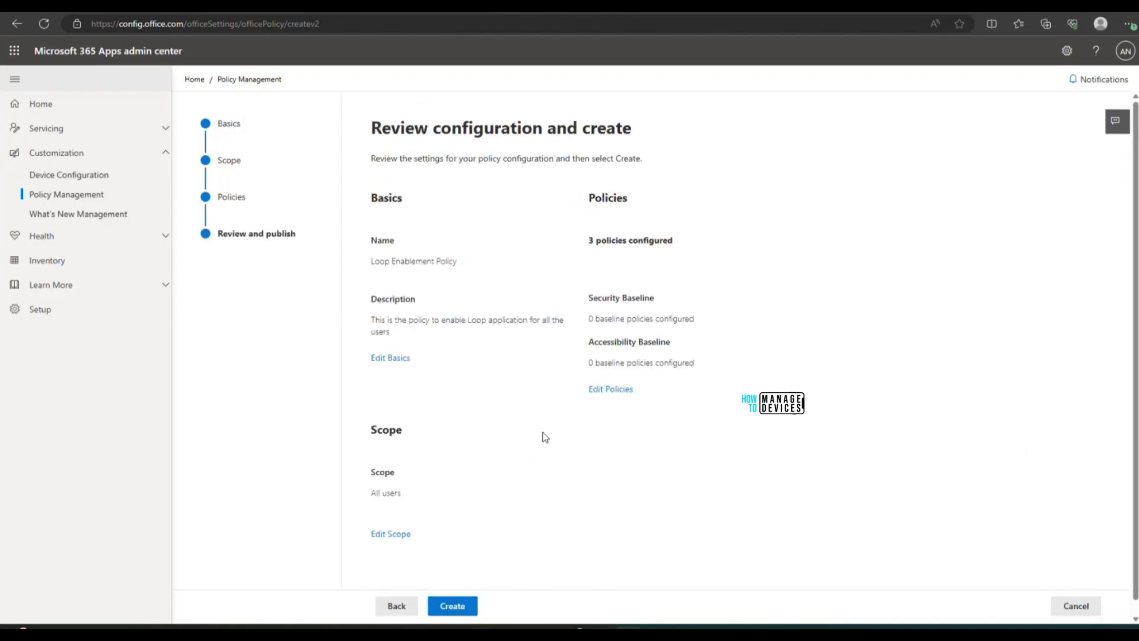
# Review the summary, create the Loop Enablement Policy for all users, and finish the wizard
pyautogui.hotkey('ctrl', '2')
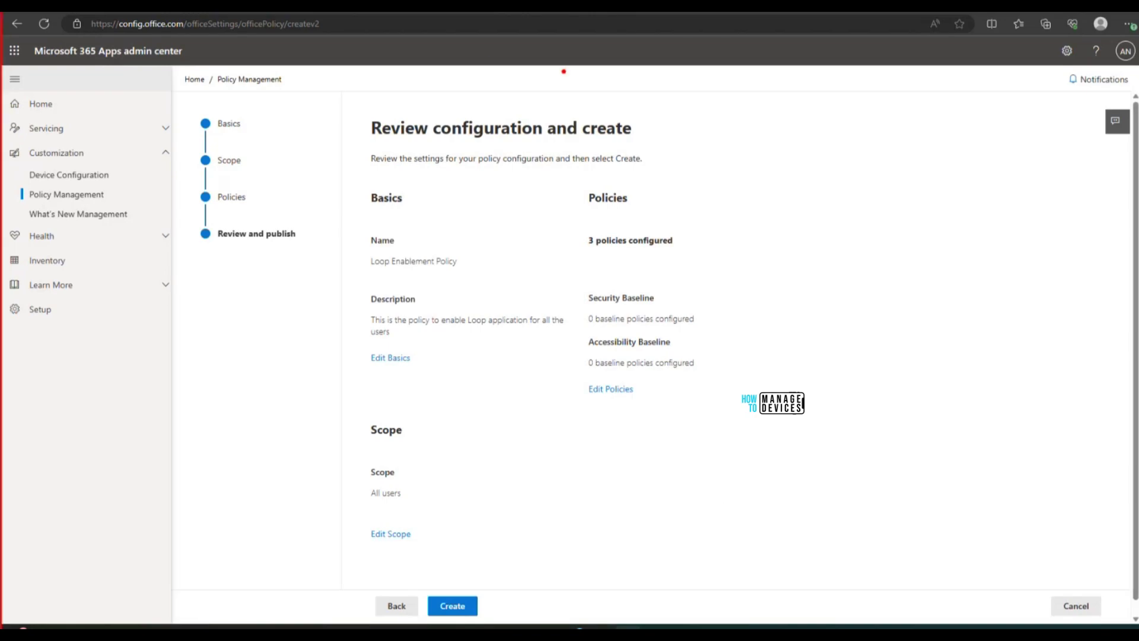
pyautogui.moveTo(564, 72); pyautogui.dragTo(424, 56)
pyautogui.moveTo(419, 142); pyautogui.dragTo(570, 144)
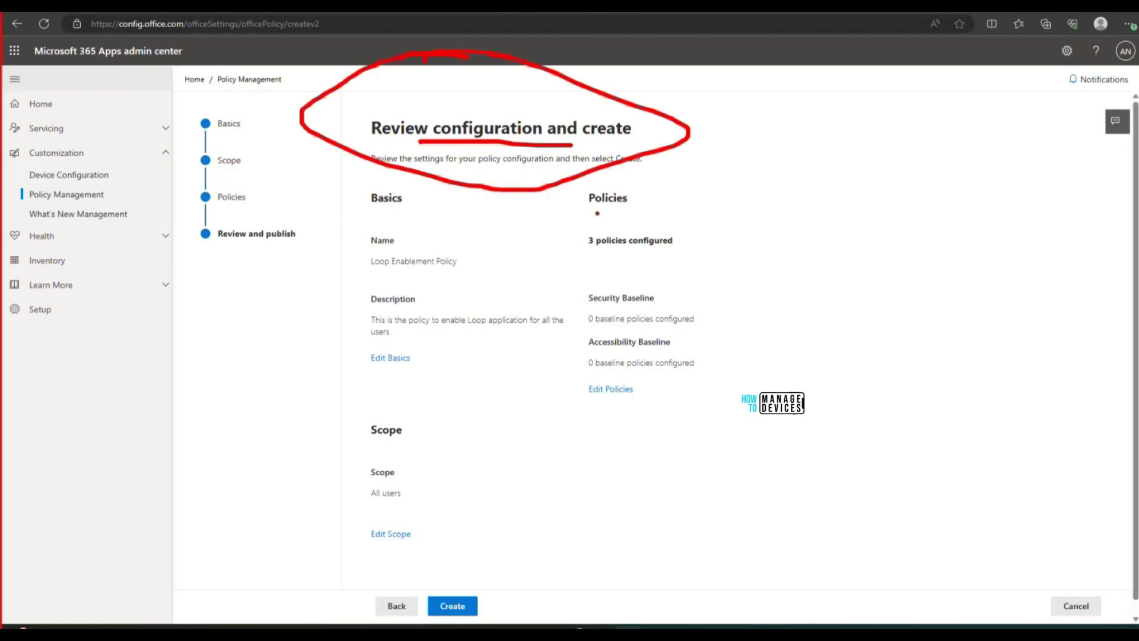
pyautogui.moveTo(583, 256); pyautogui.dragTo(686, 256)
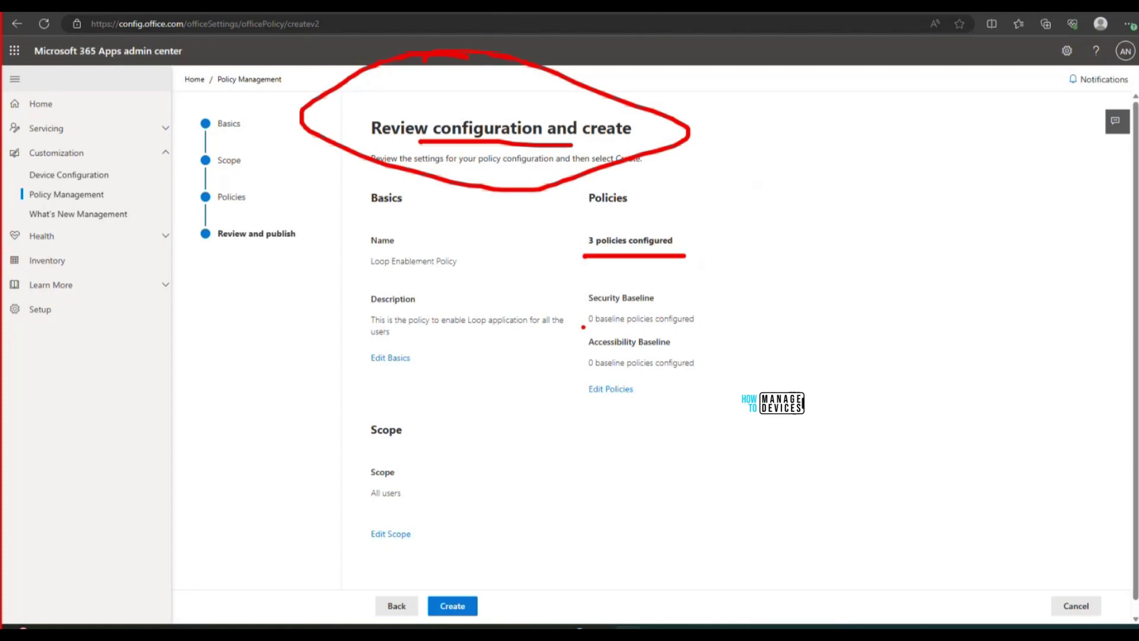
pyautogui.moveTo(580, 328); pyautogui.dragTo(687, 333)
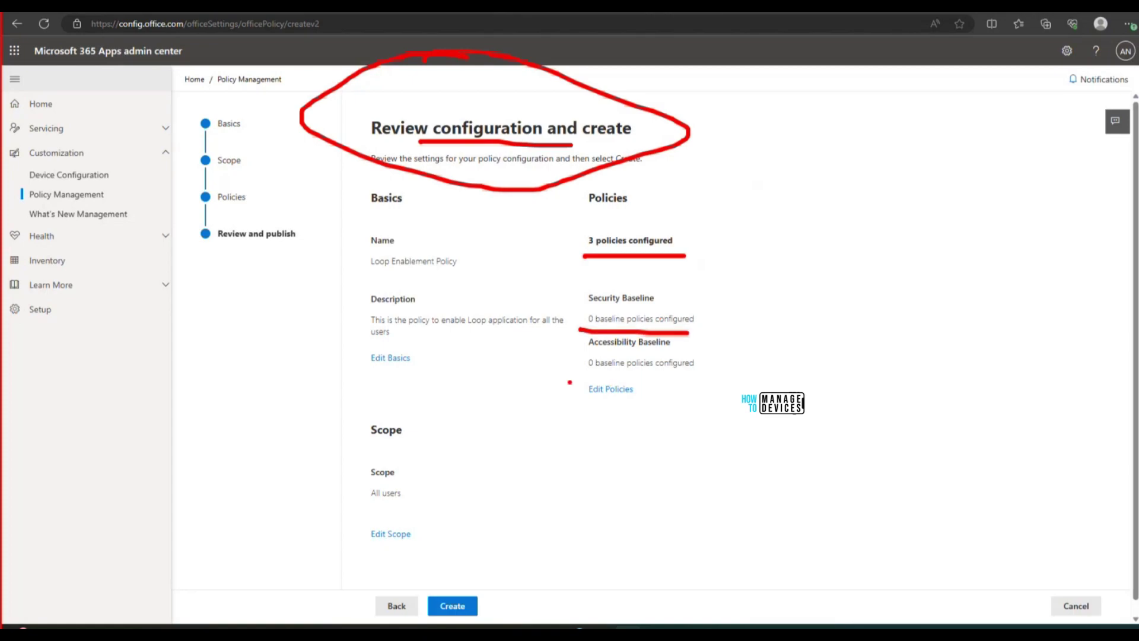
pyautogui.moveTo(683, 378); pyautogui.dragTo(773, 379)
pyautogui.moveTo(336, 500)
pyautogui.mouseDown()
pyautogui.moveTo(403, 509)
pyautogui.moveTo(309, 453)
pyautogui.moveTo(336, 500)
pyautogui.mouseUp()
pyautogui.moveTo(549, 475)
pyautogui.mouseDown()
pyautogui.moveTo(512, 552)
pyautogui.moveTo(557, 568)
pyautogui.mouseUp()
pyautogui.press('Escape')
pyautogui.click(452, 605)
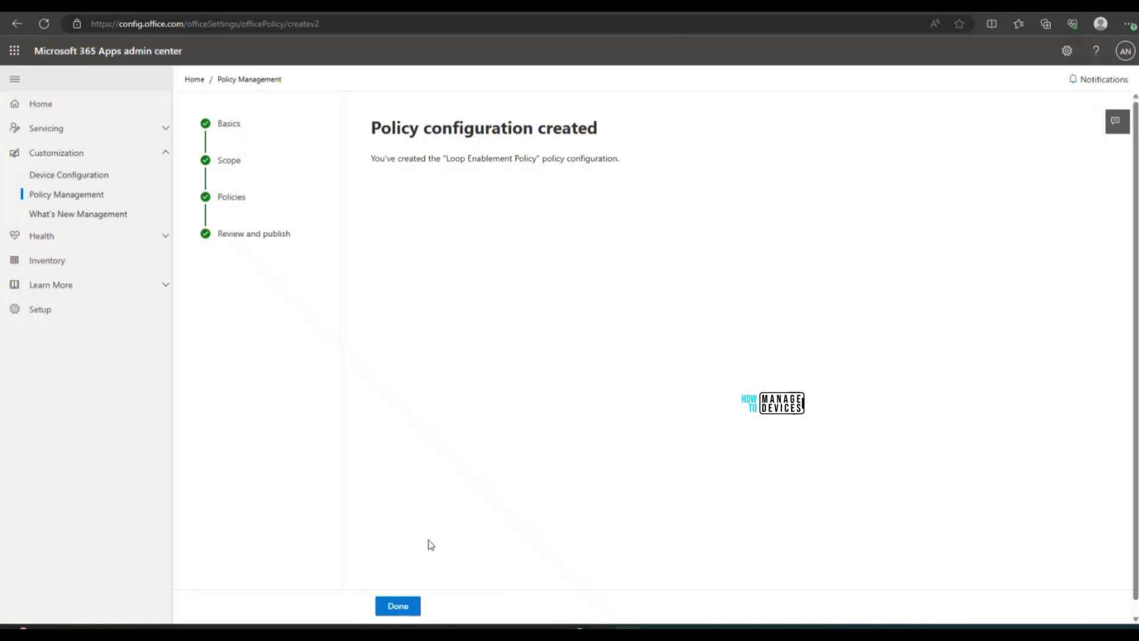
pyautogui.click(398, 605)
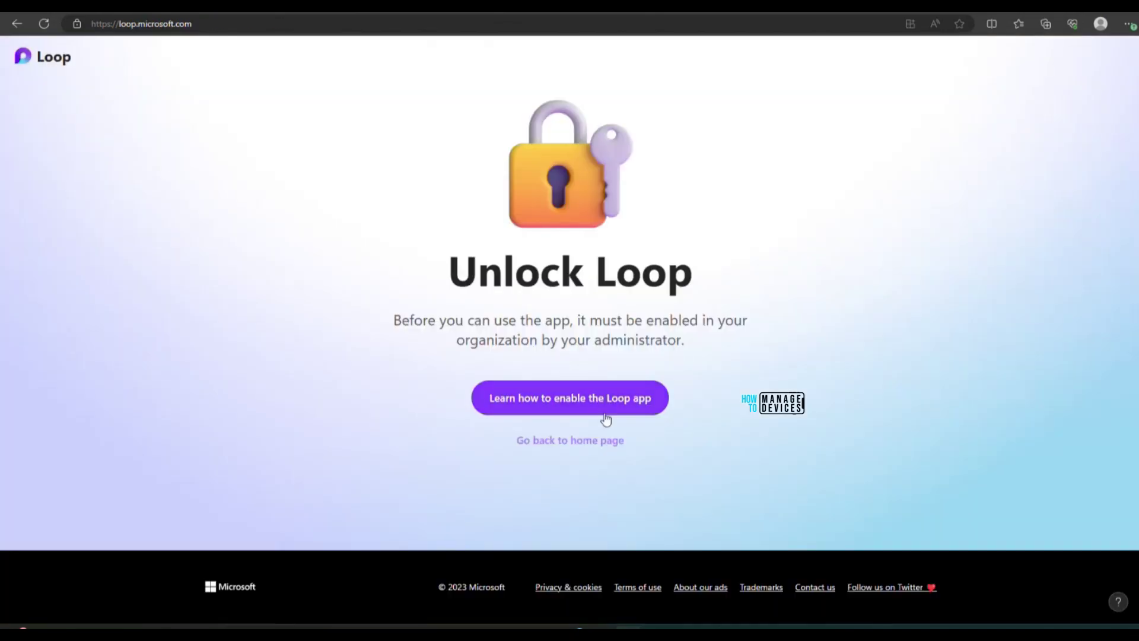
# Leave the Unlock Loop page for home and sign out of the current account
pyautogui.click(567, 440)
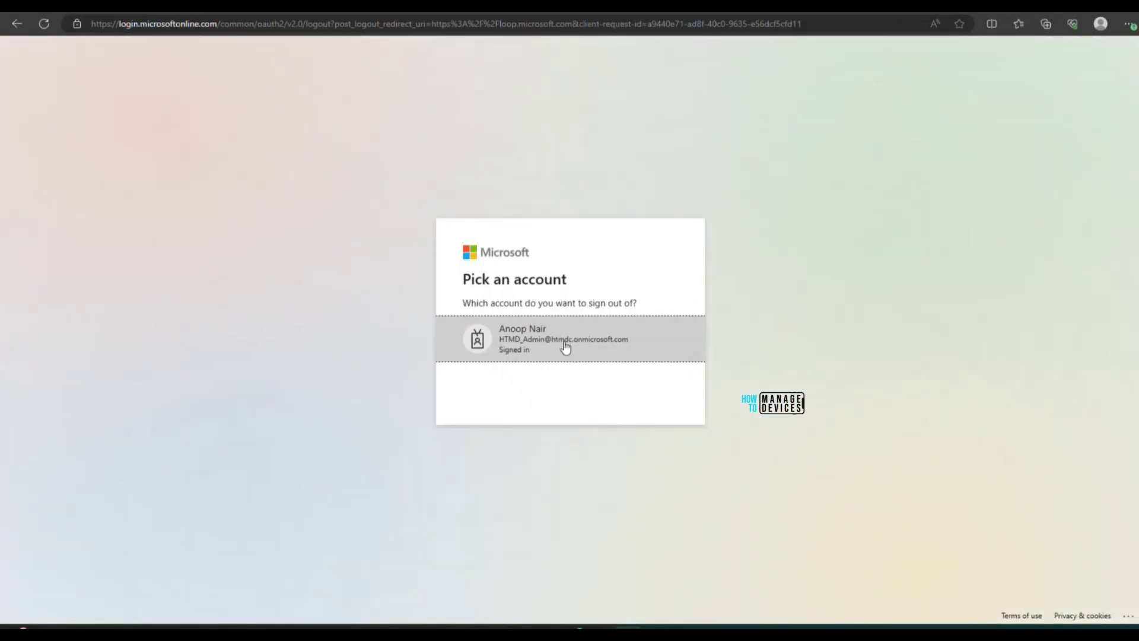
pyautogui.click(565, 347)
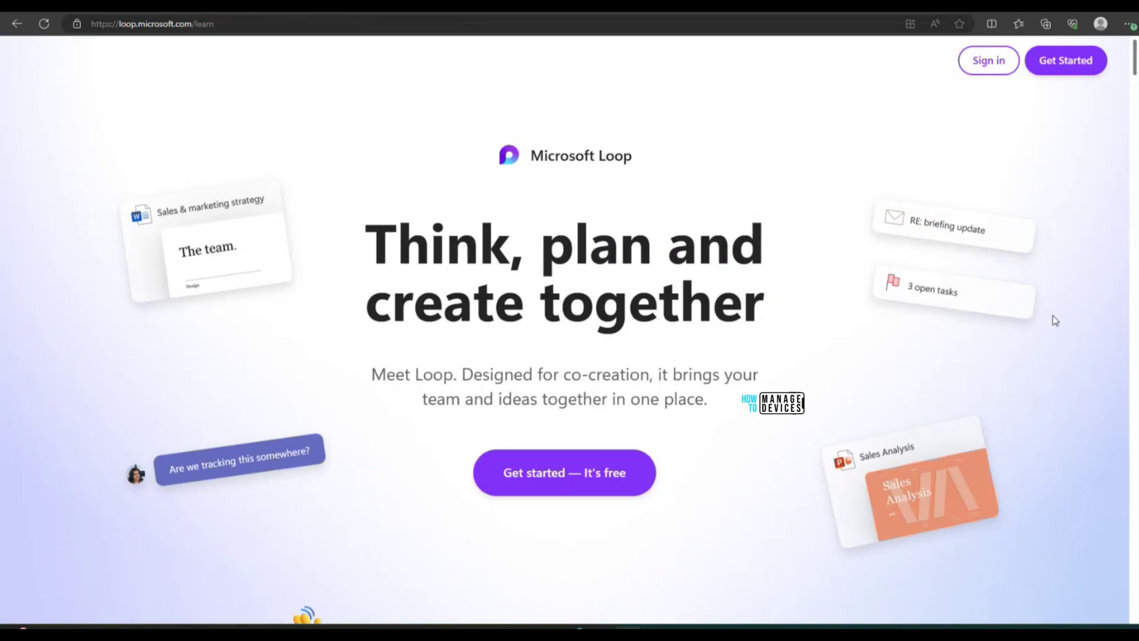
# Sign in to Loop with the admin work account and its password, choosing to stay signed in
pyautogui.click(983, 61)
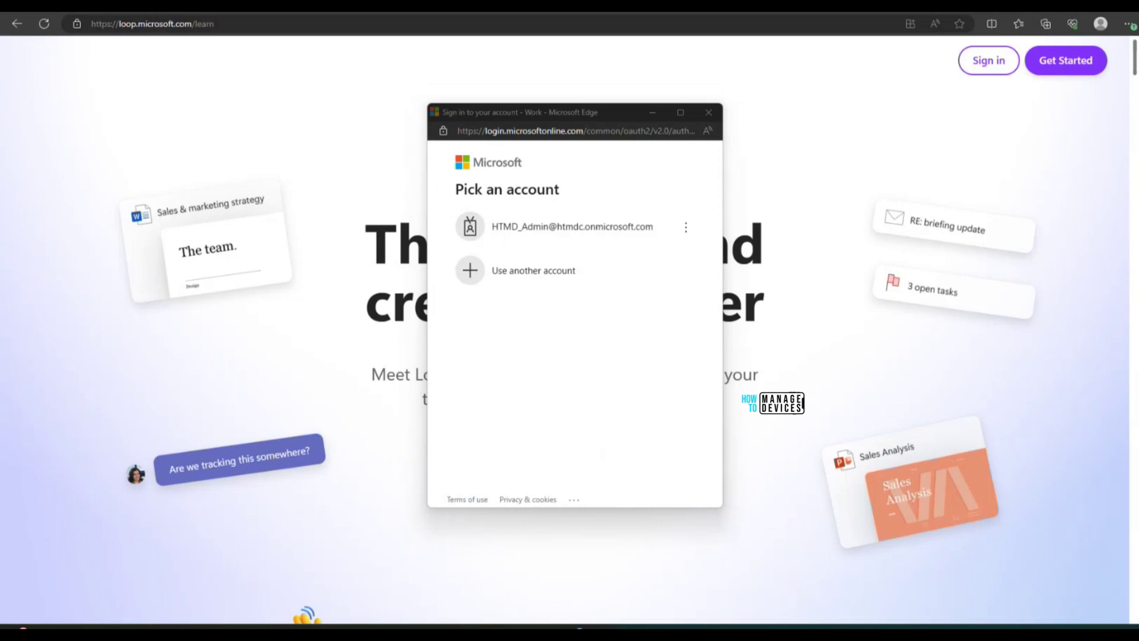
pyautogui.click(589, 242)
pyautogui.hotkey('ctrl', 'v')
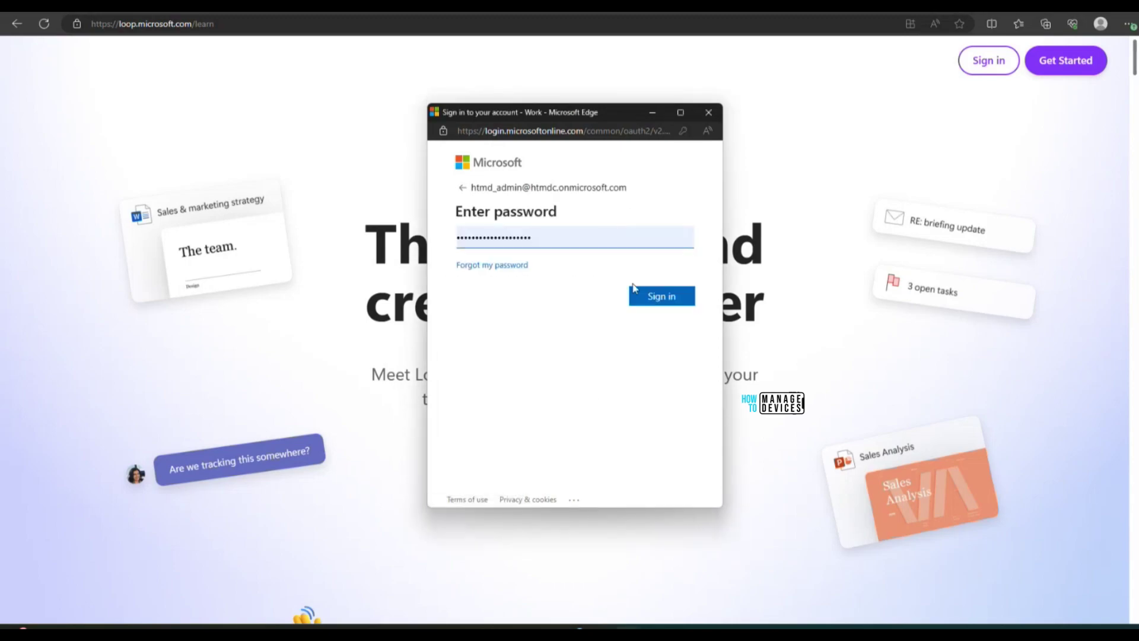
pyautogui.click(650, 297)
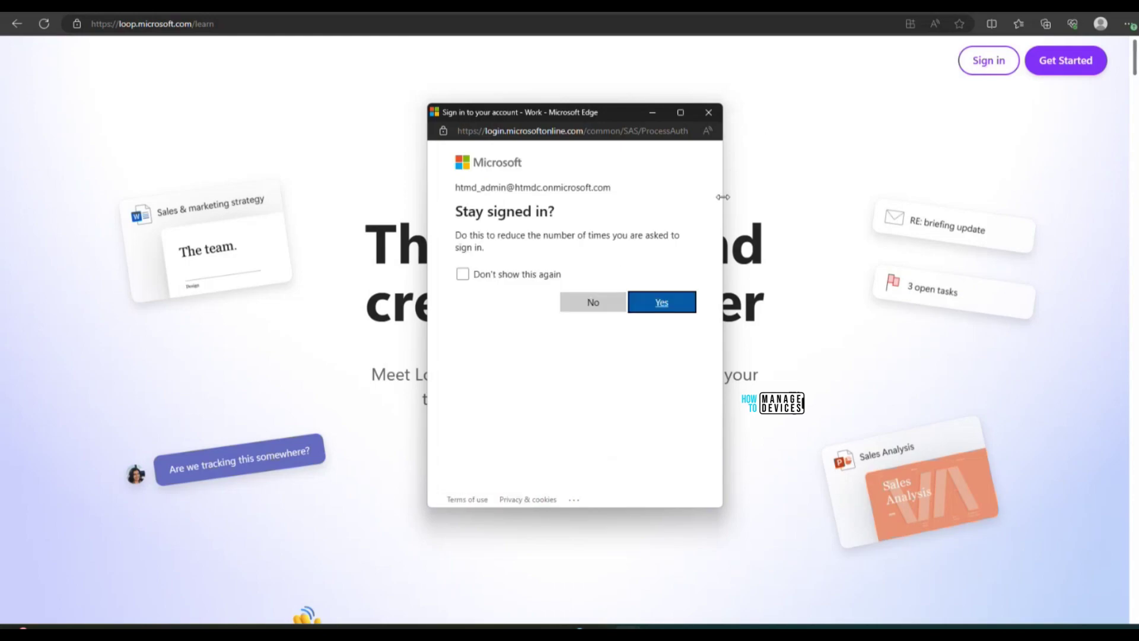
pyautogui.click(676, 309)
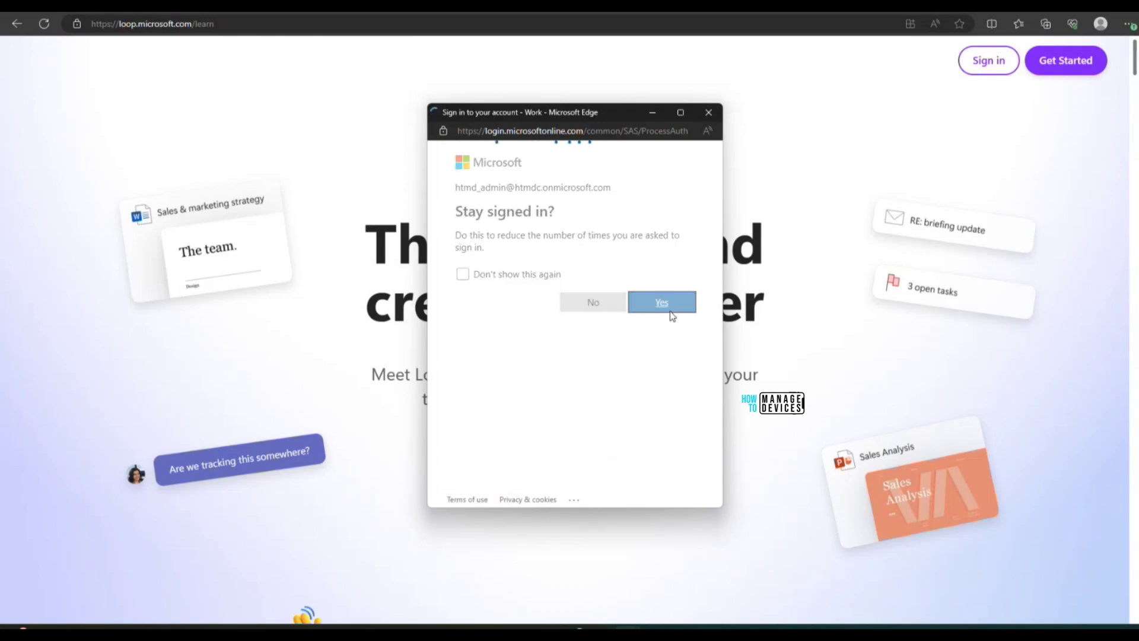